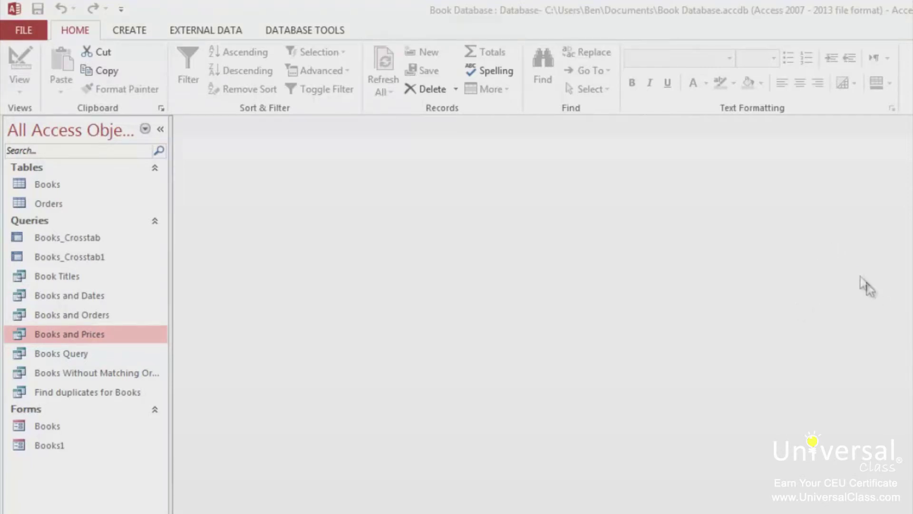
Open the Books table and generate a quick report from it
double_click(77, 185)
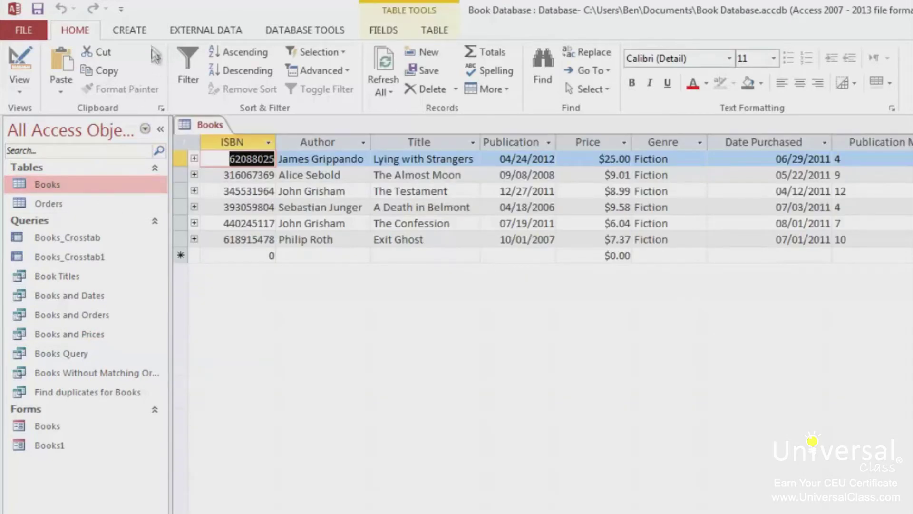
click(124, 30)
scroll(122, 27, up, 1)
scroll(124, 28, down, 1)
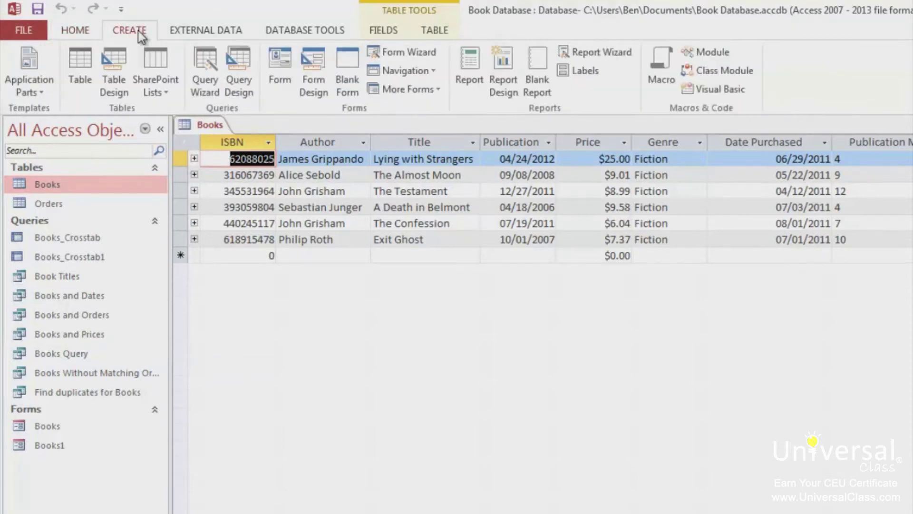
click(468, 84)
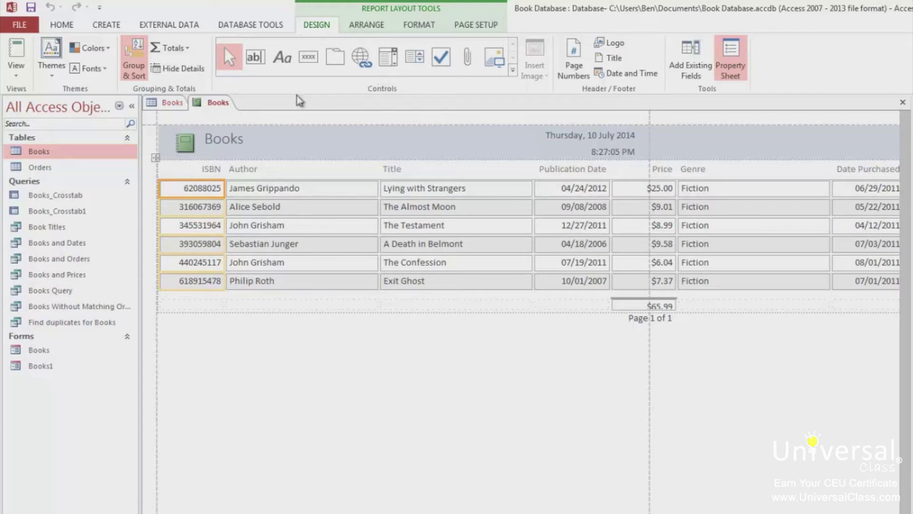
Save the new report as Books, then deselect its ISBN column
right_click(217, 109)
click(225, 113)
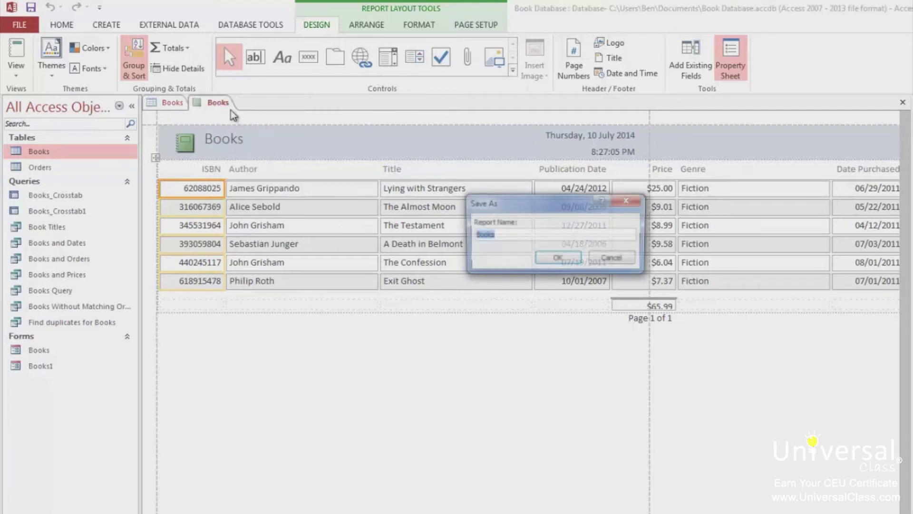
click(559, 259)
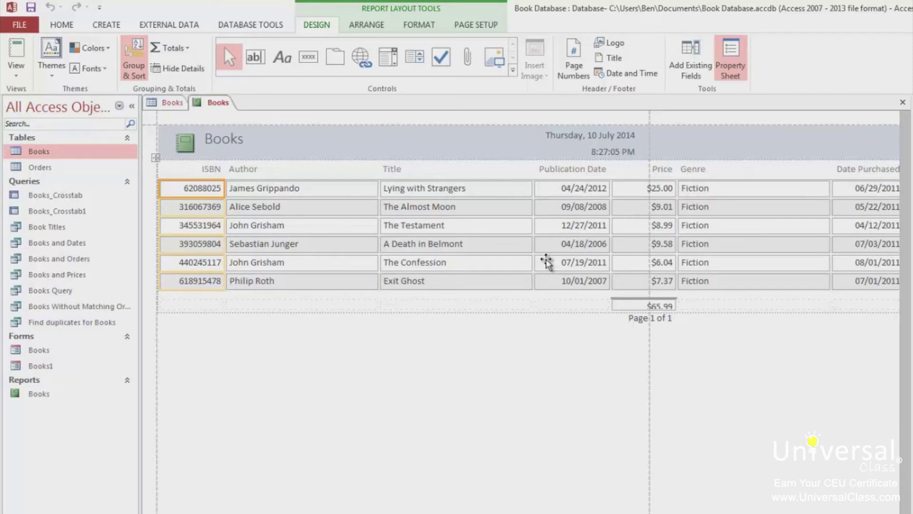
click(478, 299)
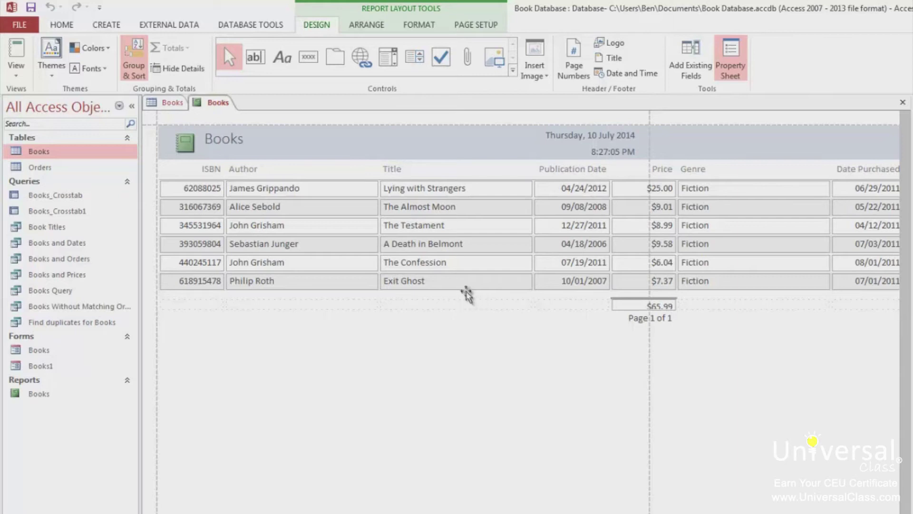
In the Report Wizard, add ISBN, Author, Title, Publication Date, Price, Genre and Date Purchased
click(106, 24)
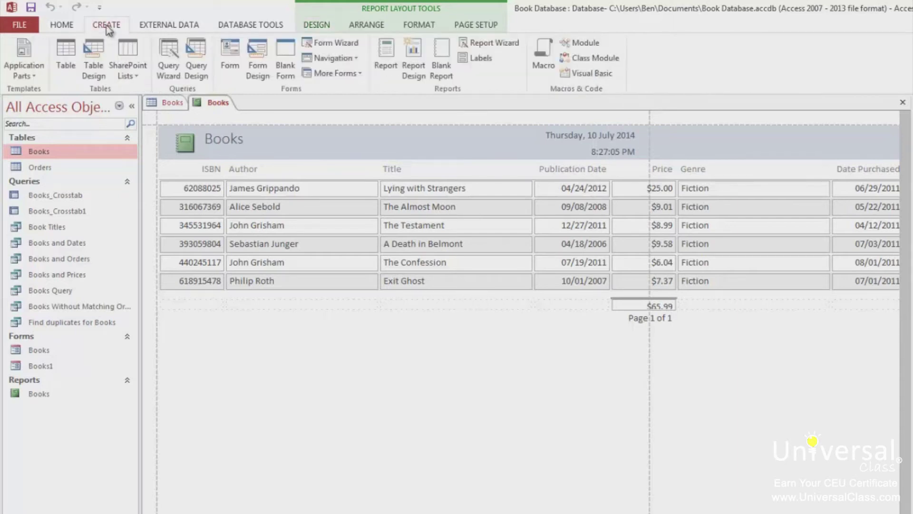
click(503, 46)
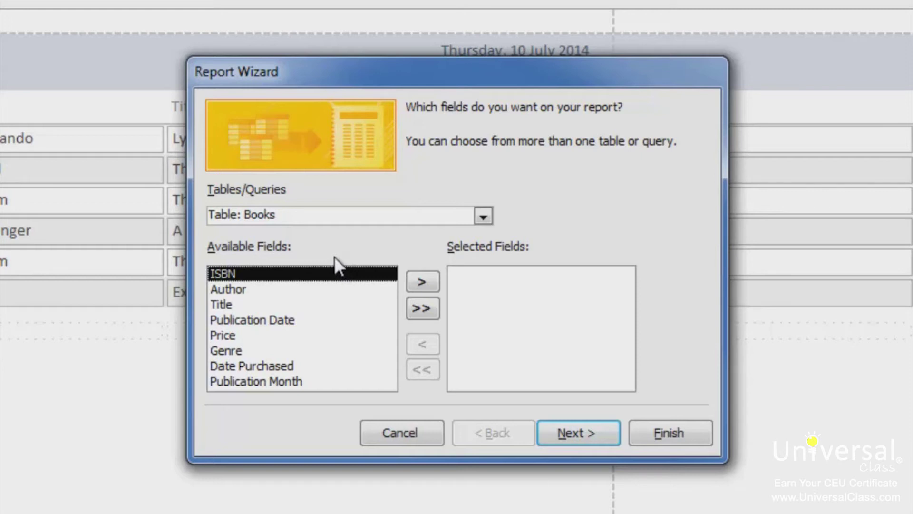
click(420, 279)
click(422, 280)
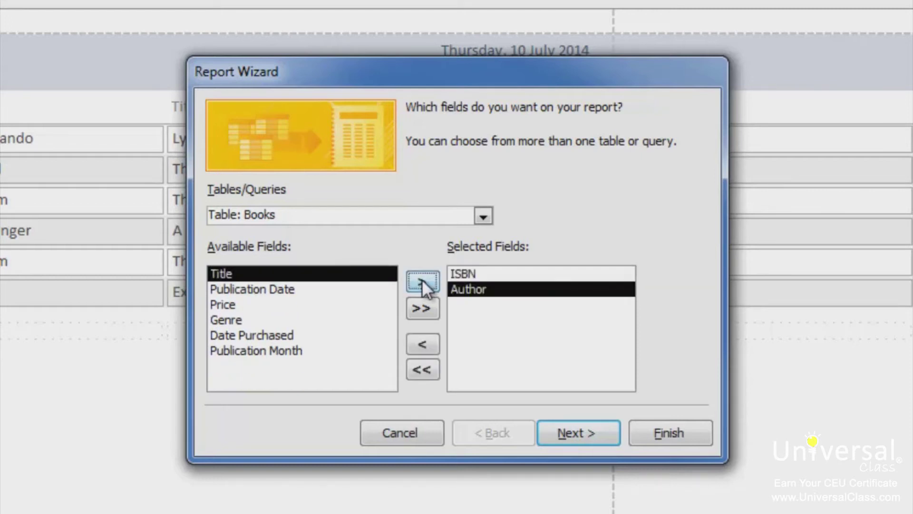
click(422, 280)
click(421, 280)
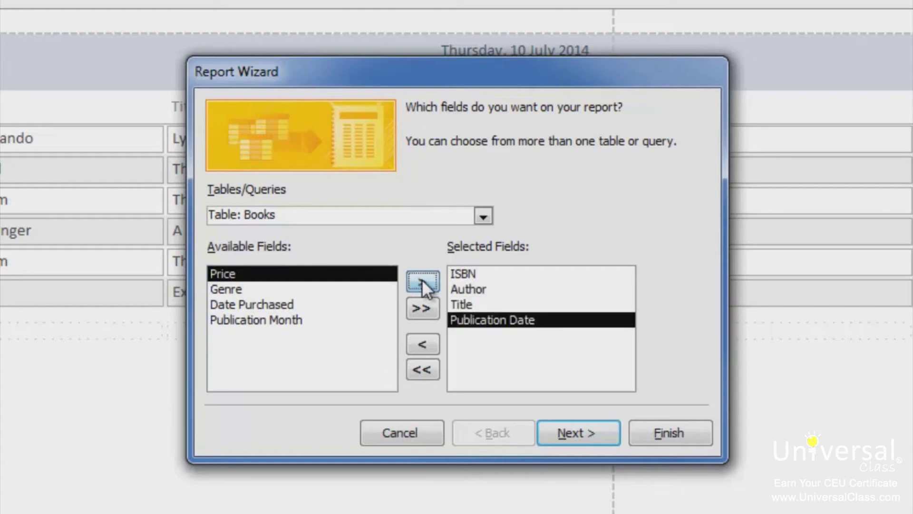
click(421, 279)
click(421, 280)
click(421, 279)
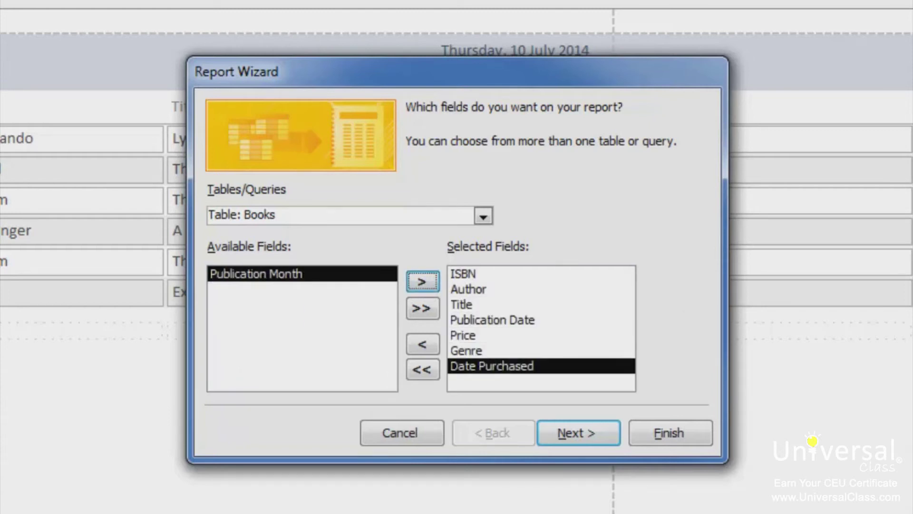
click(577, 432)
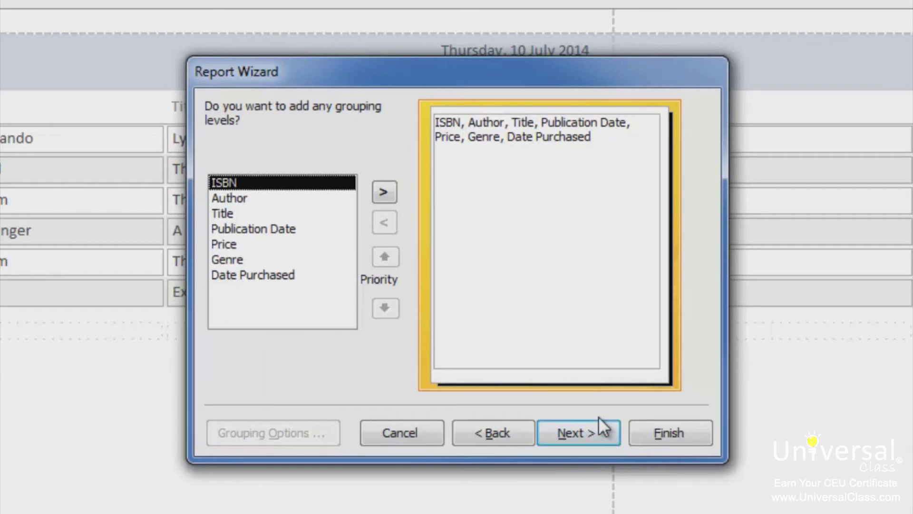
Add Author as the grouping level, leaving sort and summary options unchanged
click(266, 197)
click(380, 191)
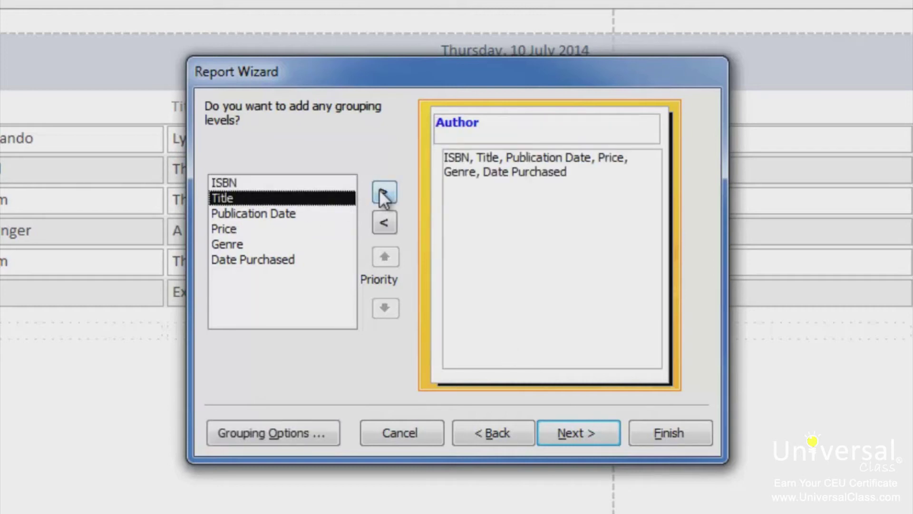
click(560, 435)
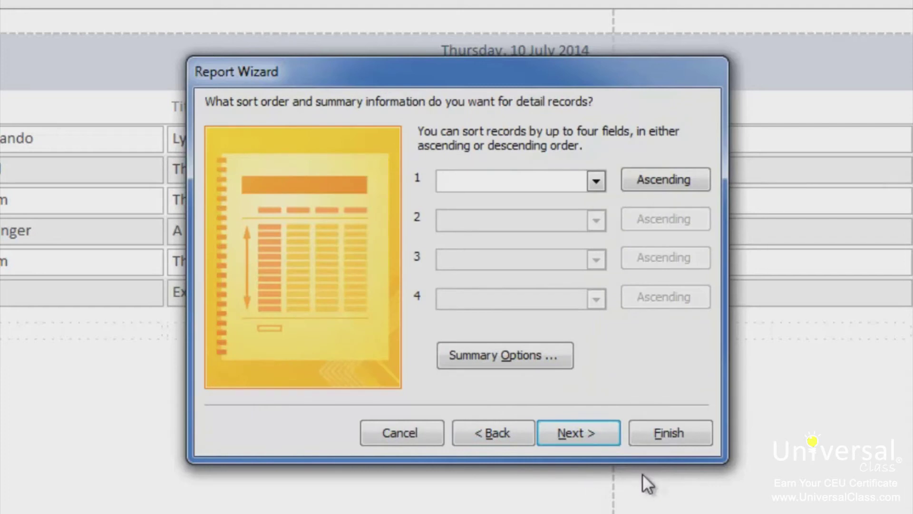
click(549, 364)
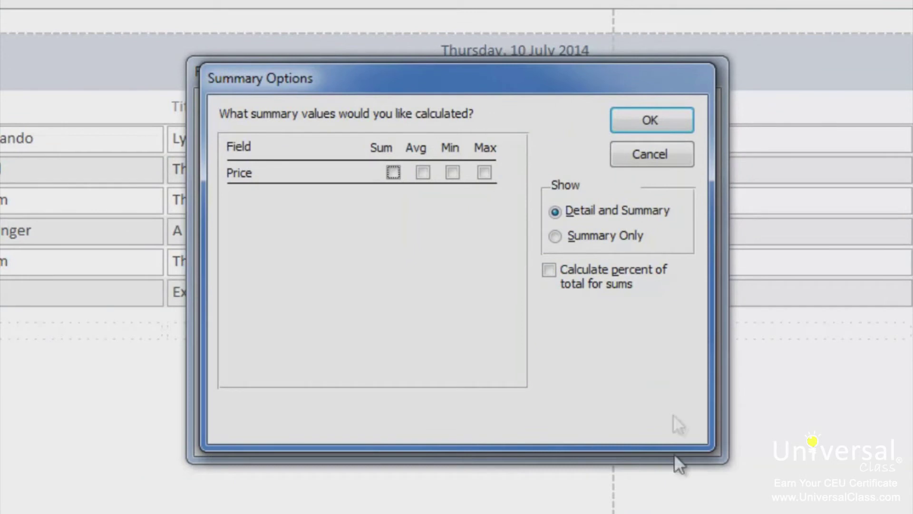
click(664, 160)
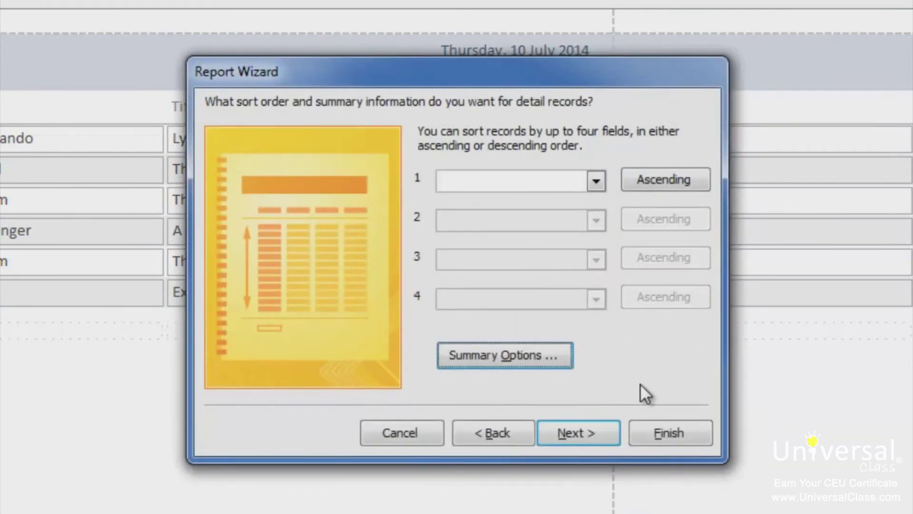
click(575, 430)
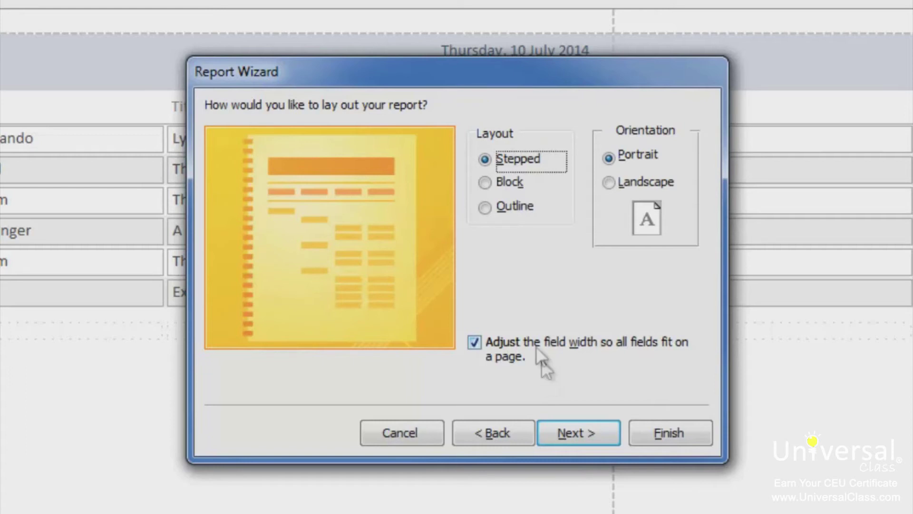
Choose the Block layout for the wizard report
click(508, 185)
click(515, 209)
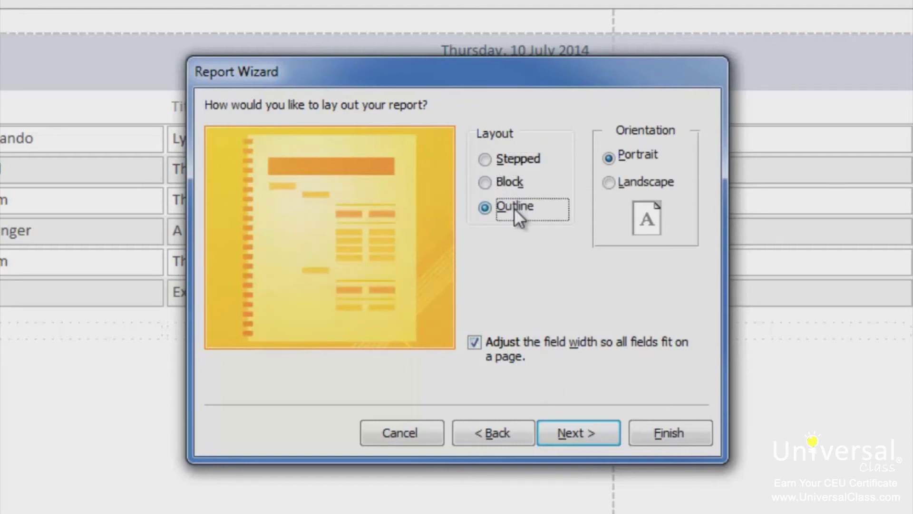
click(506, 181)
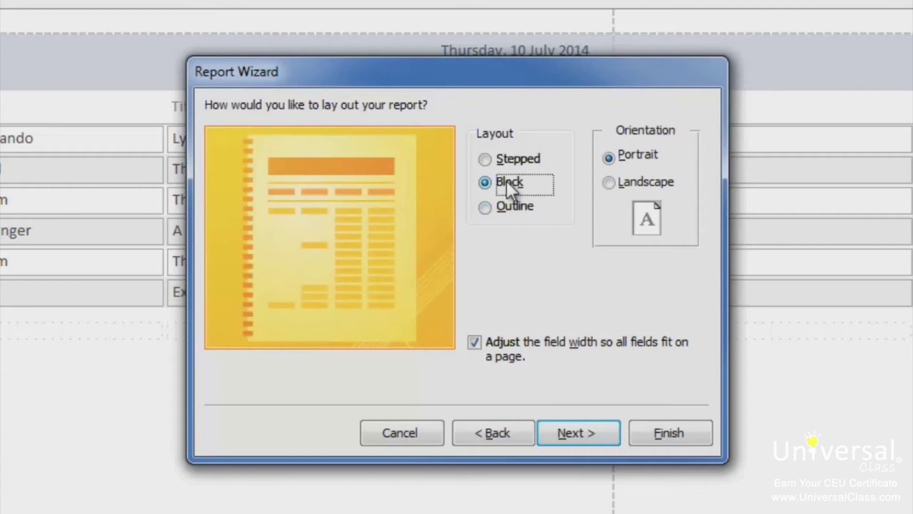
click(583, 437)
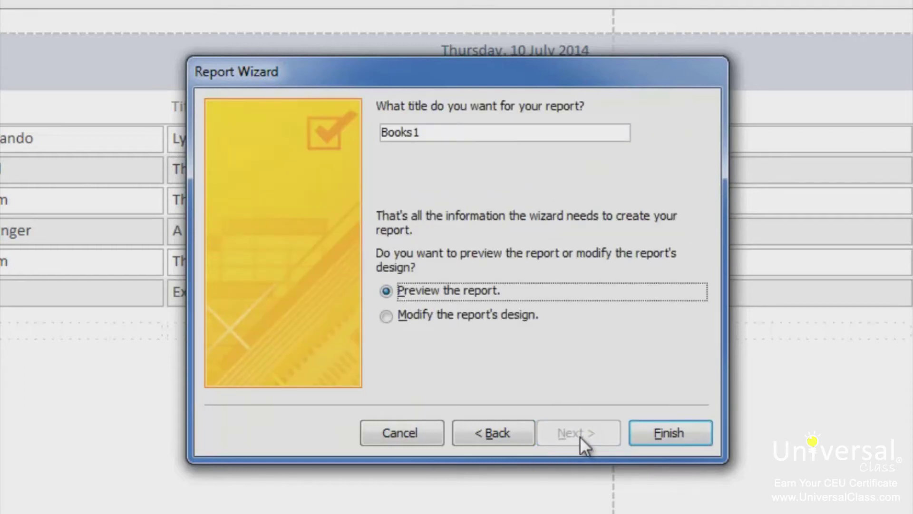
Title the report 'Books Group Report' and finish the wizard
drag(428, 133, 283, 134)
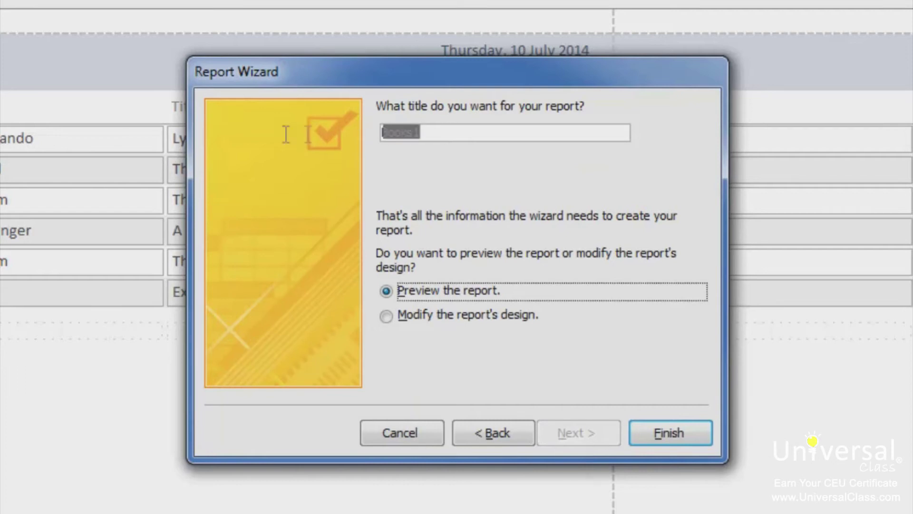
text(Books Group Report)
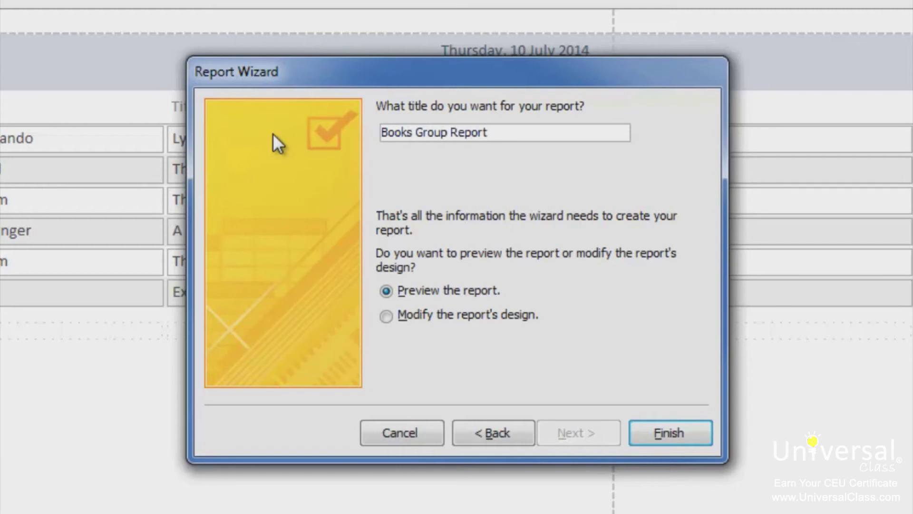
click(661, 433)
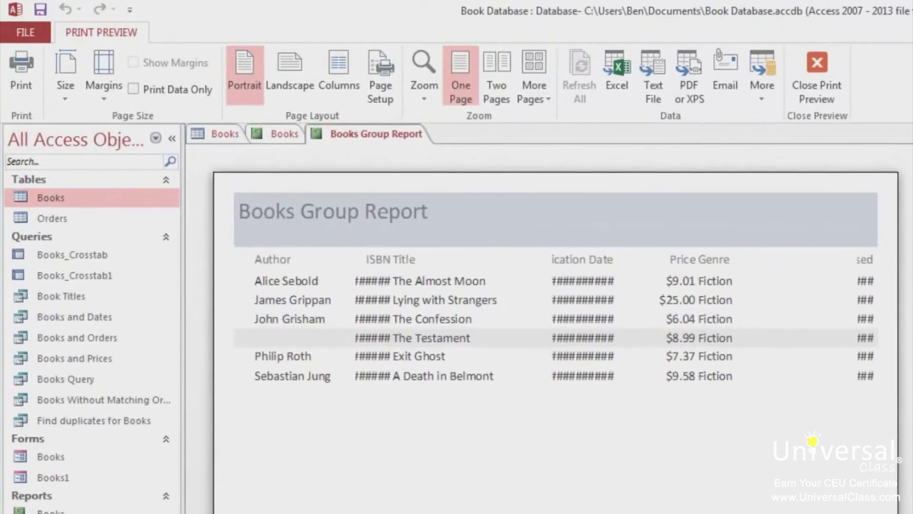
Check the report in Report View, return to Design View, and show the Field List
click(821, 98)
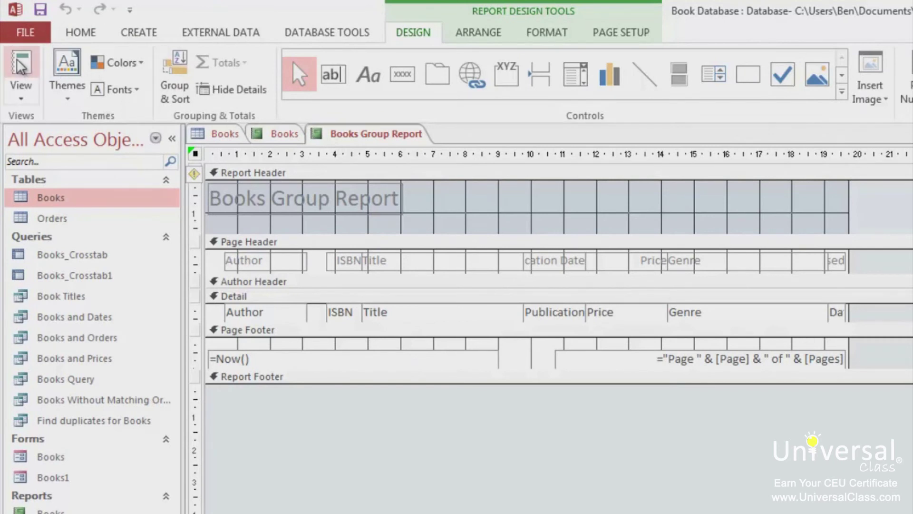
click(21, 76)
click(21, 99)
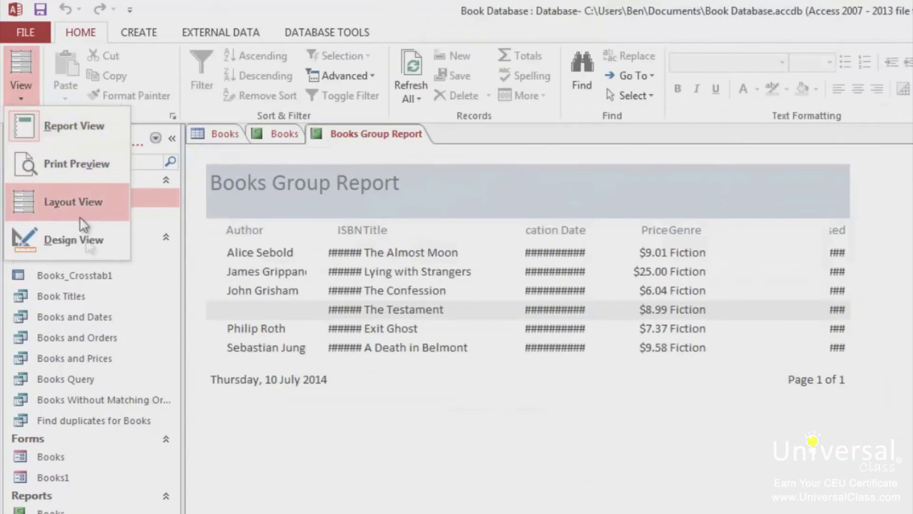
click(71, 241)
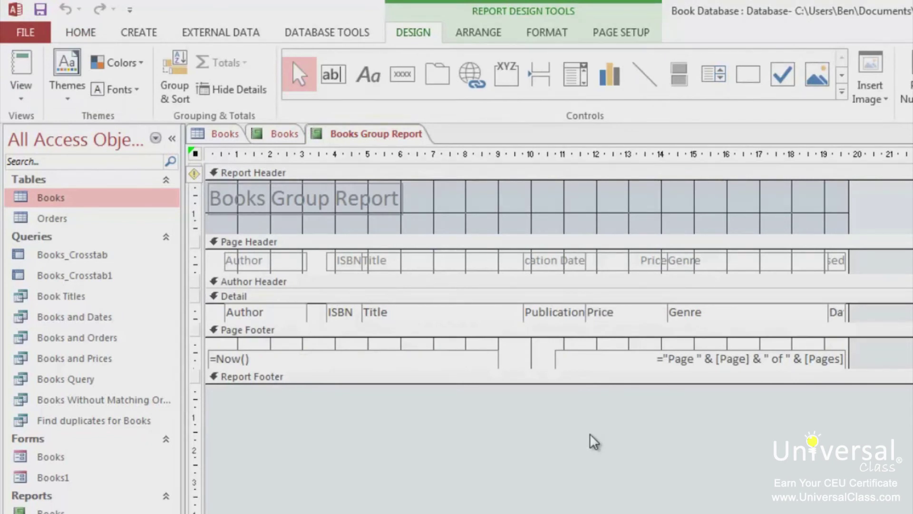
click(589, 76)
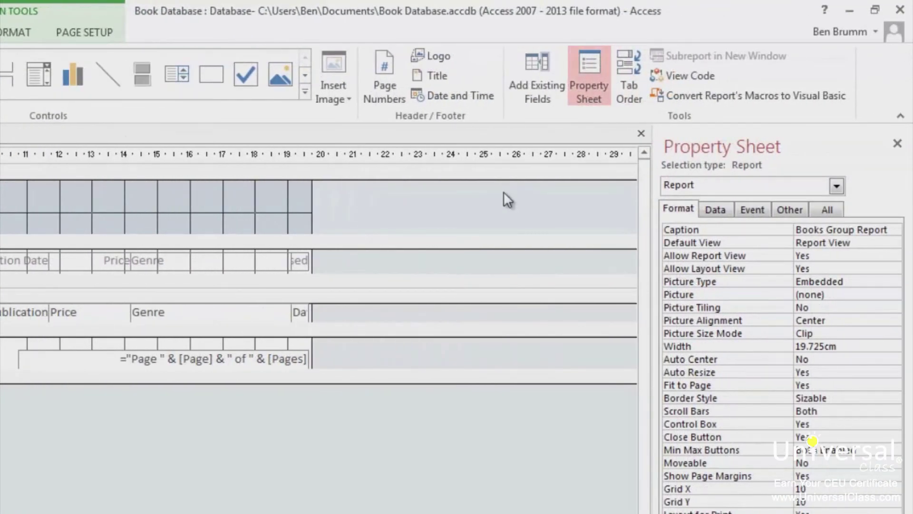
click(535, 78)
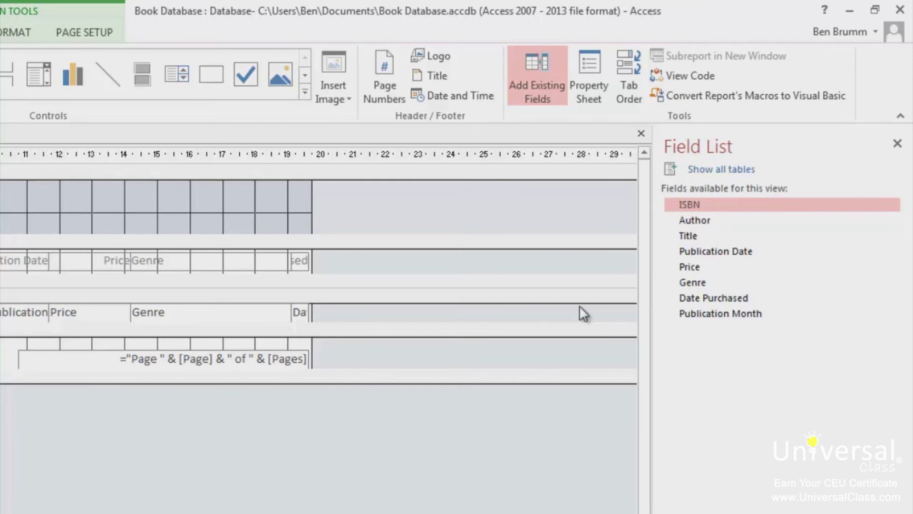
Show all tables and place the Publication Date field in the Detail section
click(709, 219)
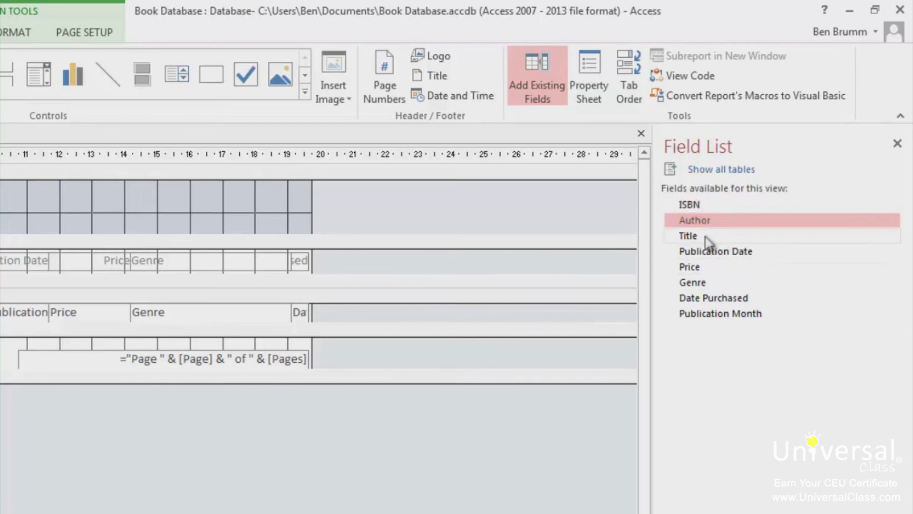
click(709, 237)
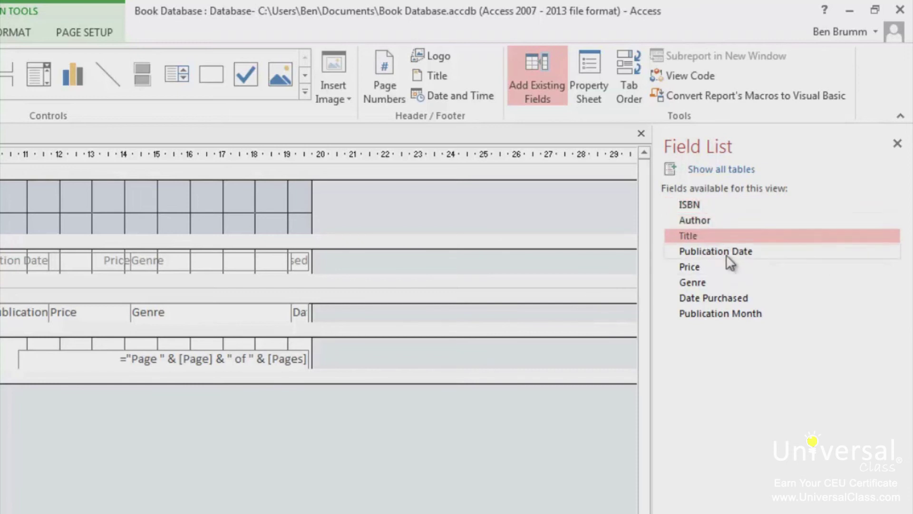
click(702, 170)
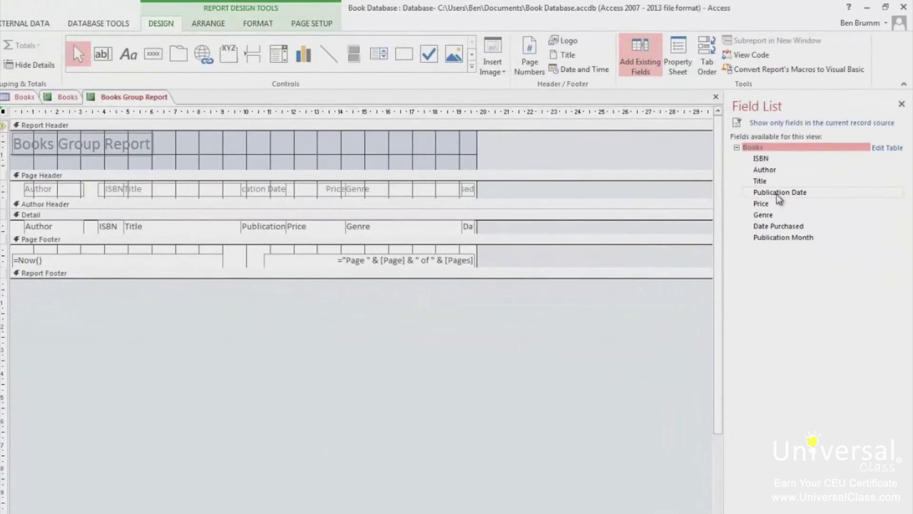
click(727, 267)
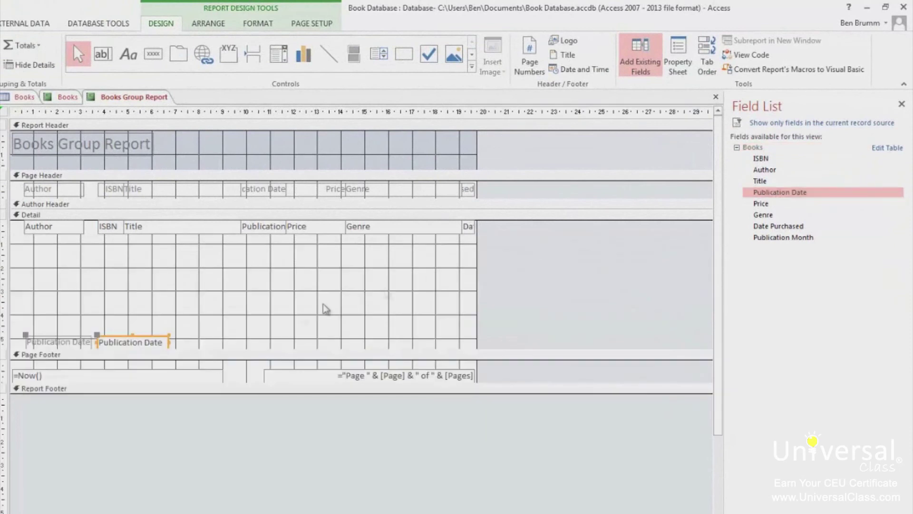
drag(109, 333, 407, 252)
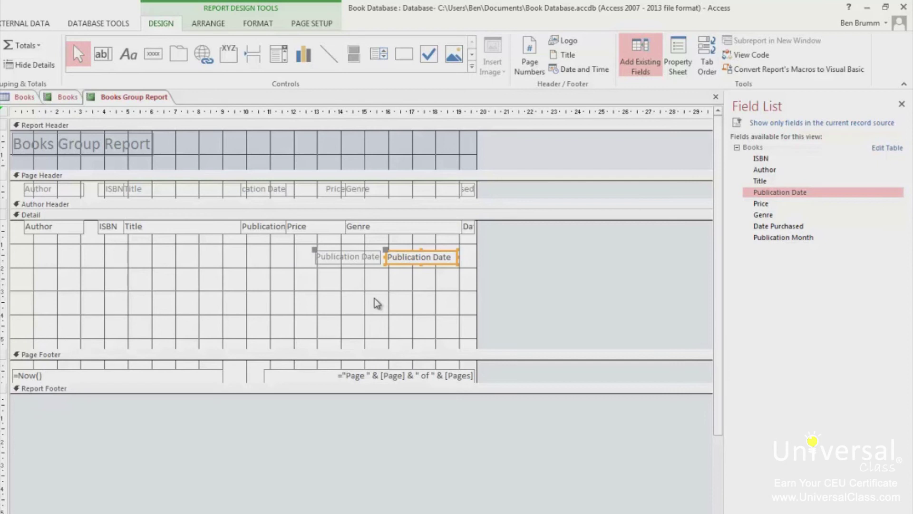
Delete the Publication Date field and pull the Page Footer bar up beneath the fields
click(326, 275)
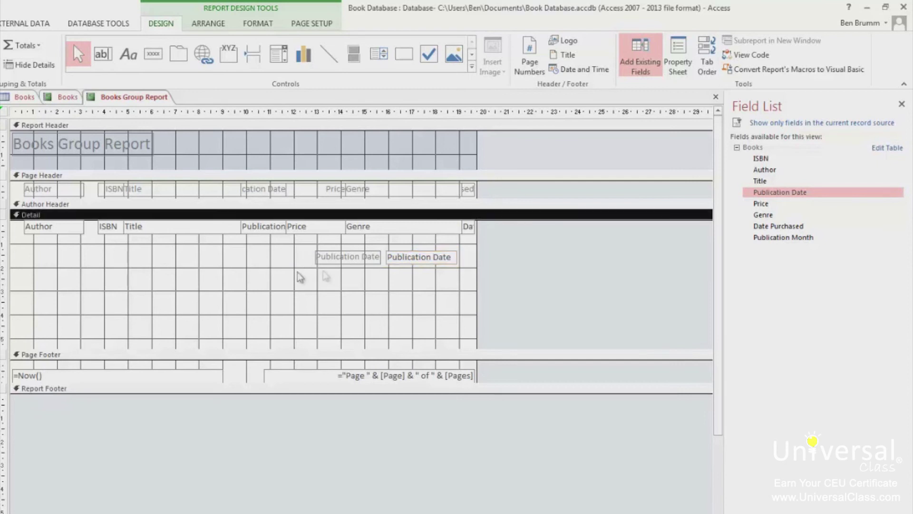
click(410, 258)
key(Delete)
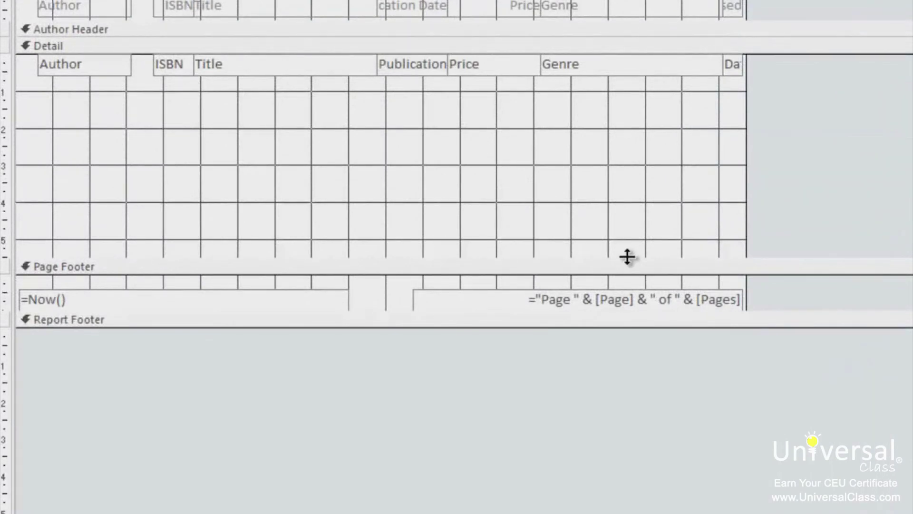
drag(627, 257, 617, 86)
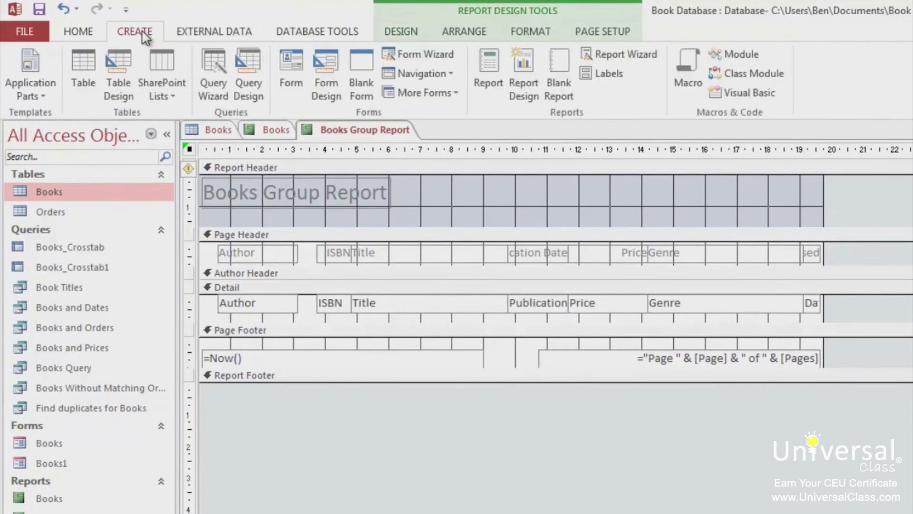
Start Labels with default size and font, placing Author and Title on the prototype label
click(604, 74)
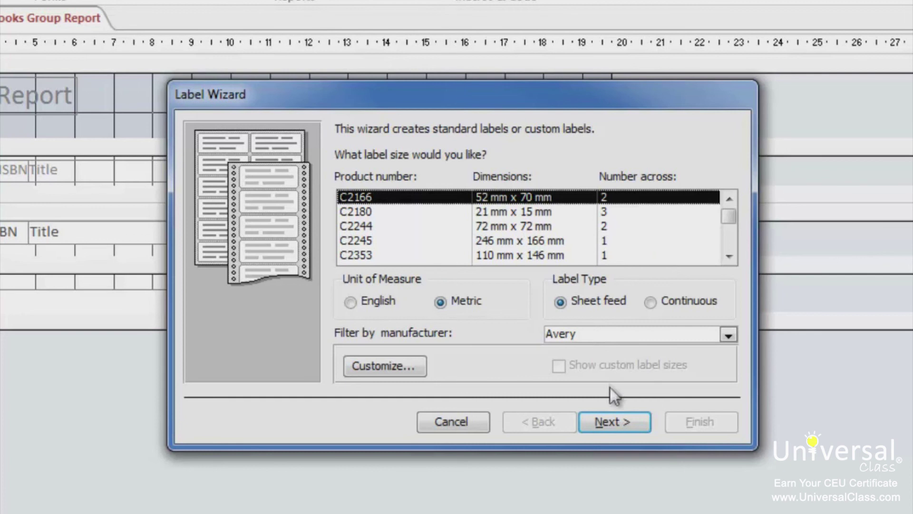
click(612, 422)
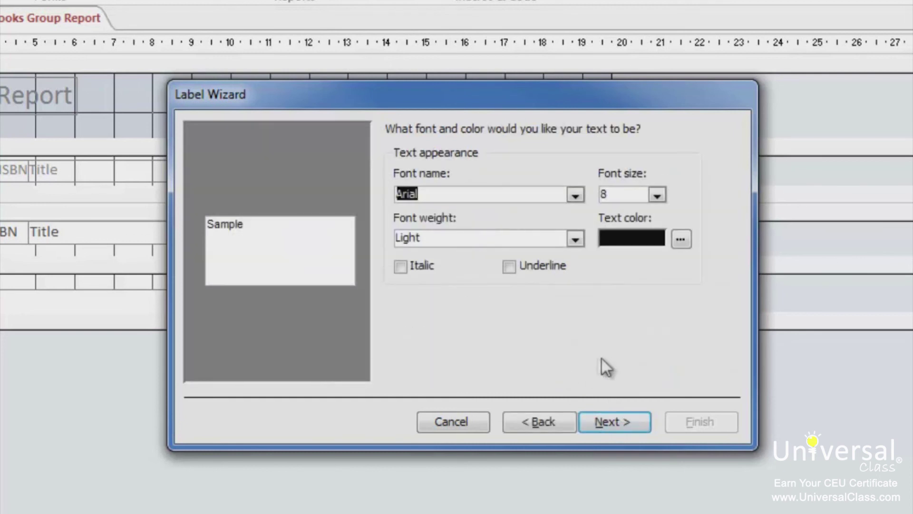
click(612, 421)
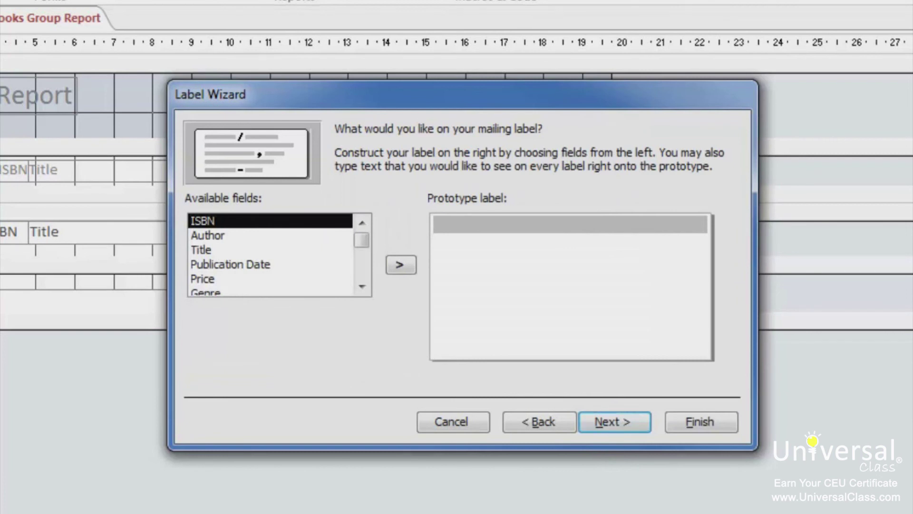
click(252, 235)
click(401, 264)
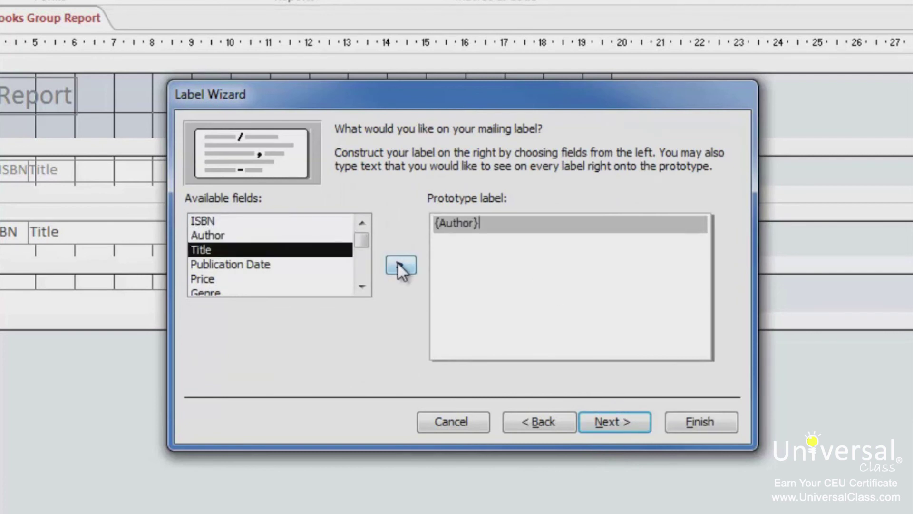
click(401, 265)
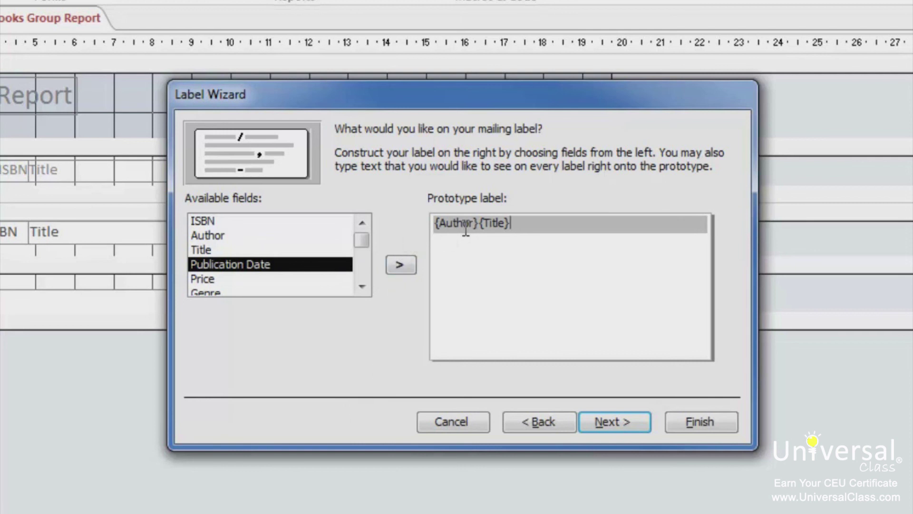
double_click(477, 222)
double_click(477, 222)
key(Right)
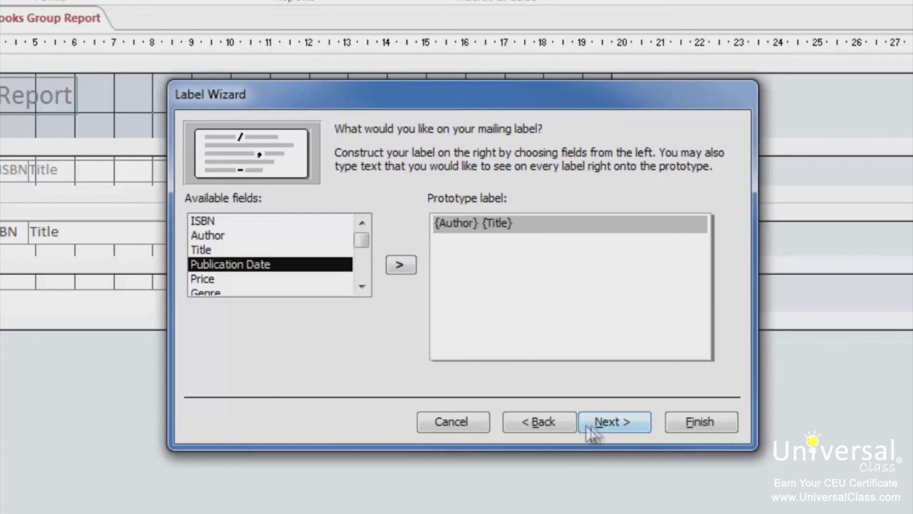
Sort the labels by Title, name them Labels Books, and preview them
click(601, 428)
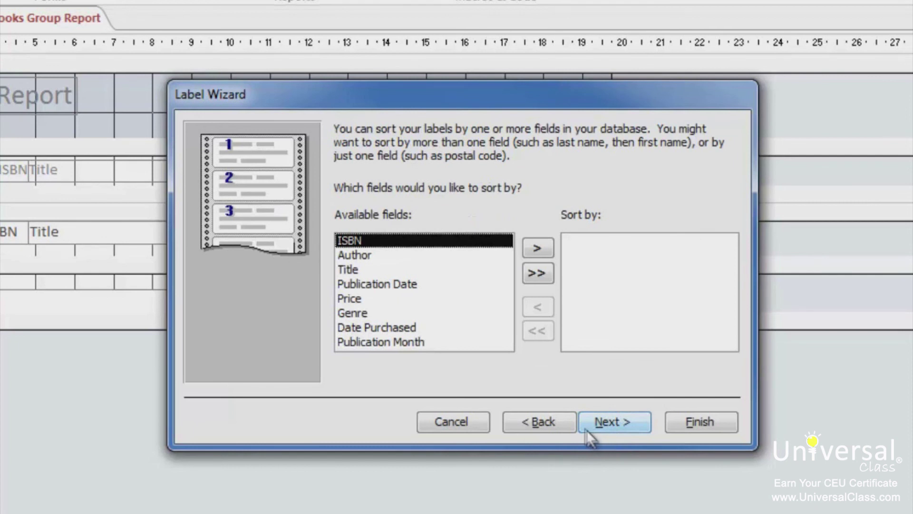
click(387, 270)
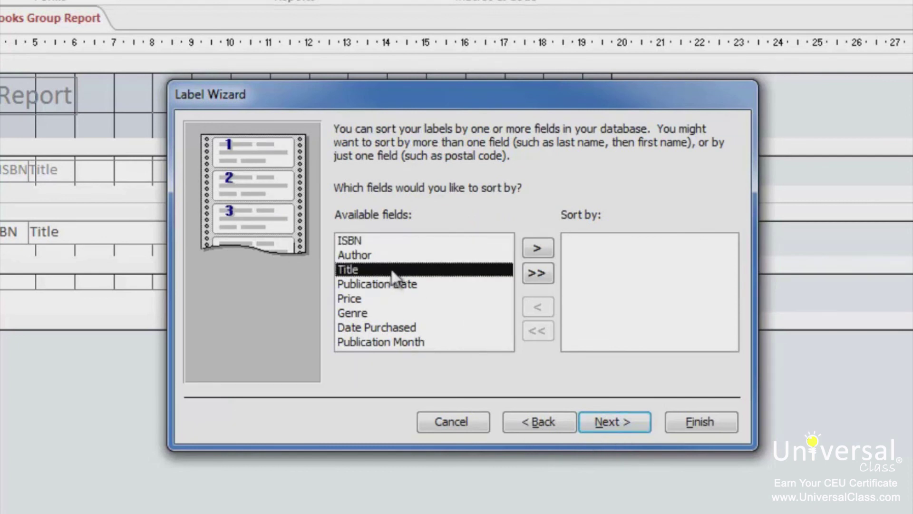
click(531, 249)
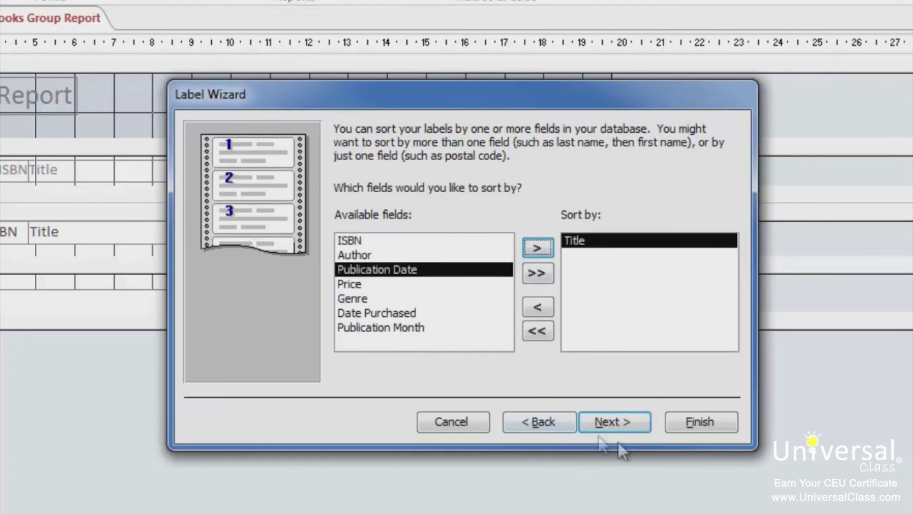
click(608, 422)
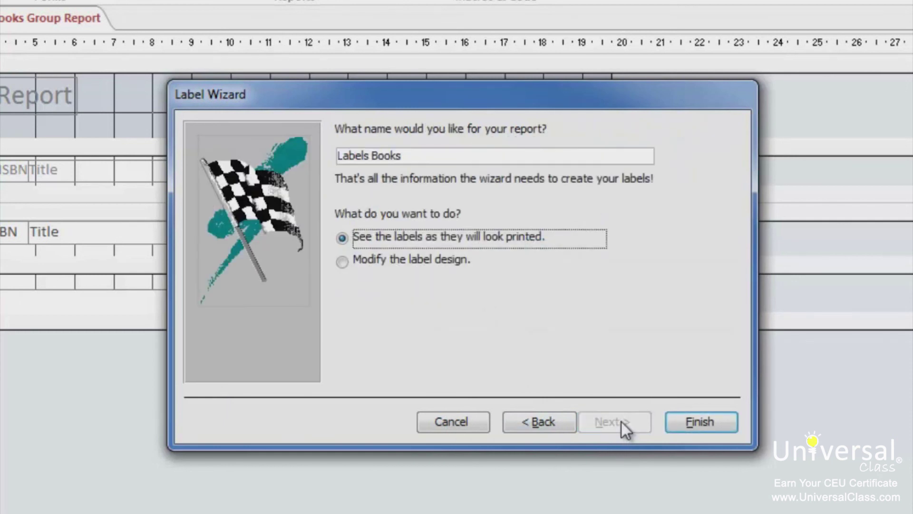
click(701, 422)
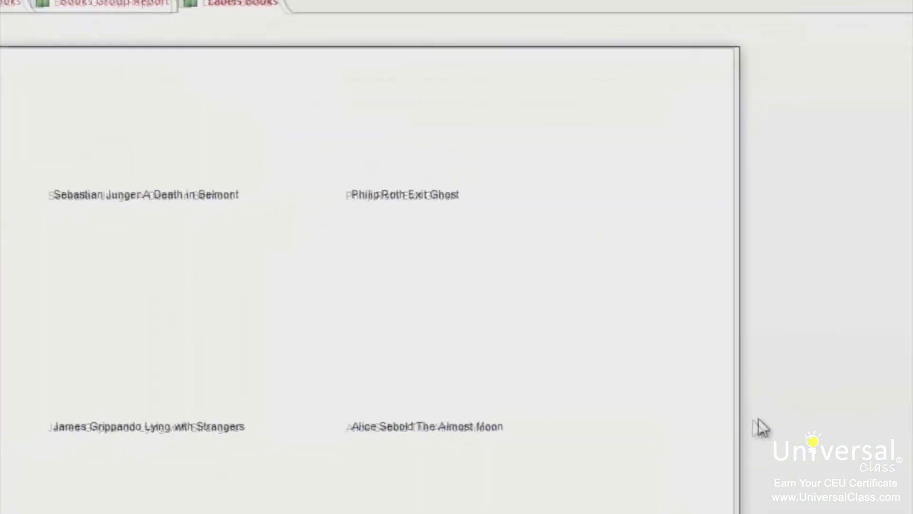